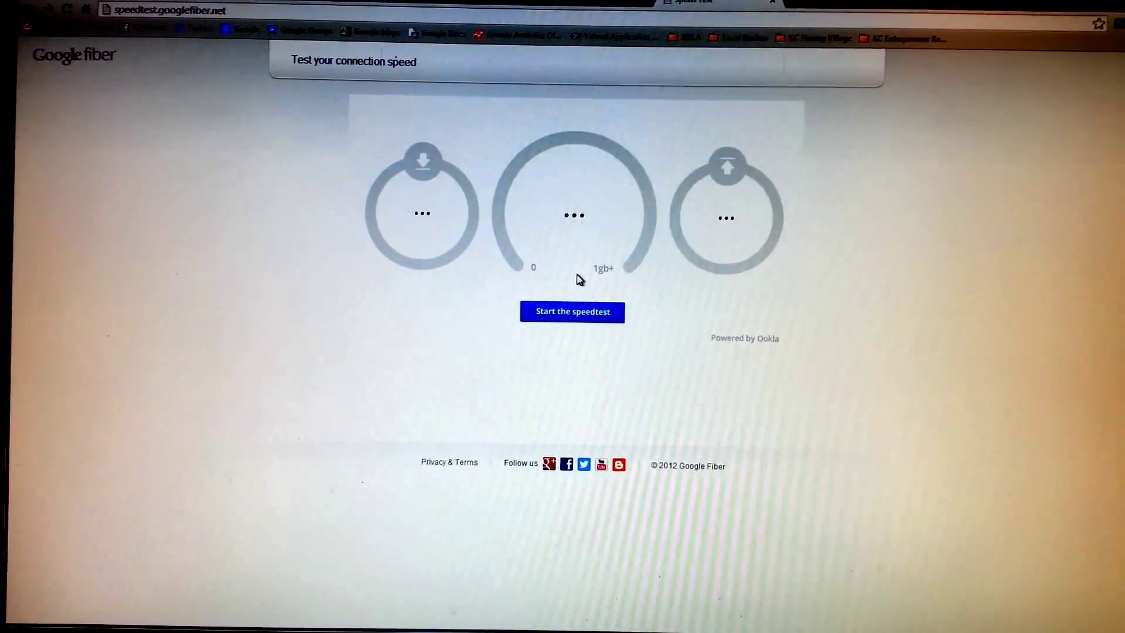
# Step: Start the speed test and let it measure ping, download and upload speeds
pyautogui.click(565, 315)
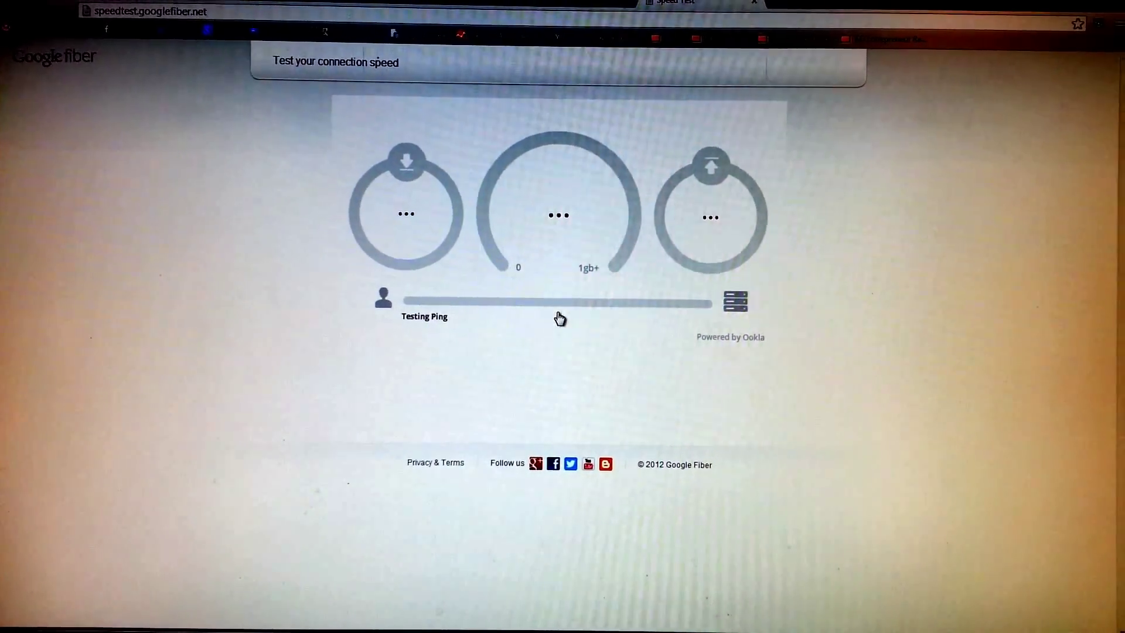